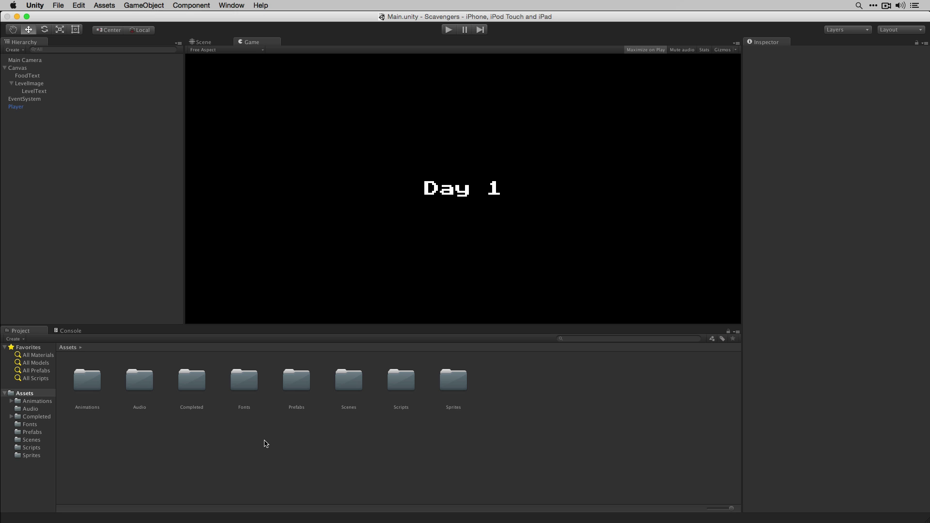
# - Start the game in Play mode and walk the player through Day 1 to the exit sign
pyautogui.press('super+p')
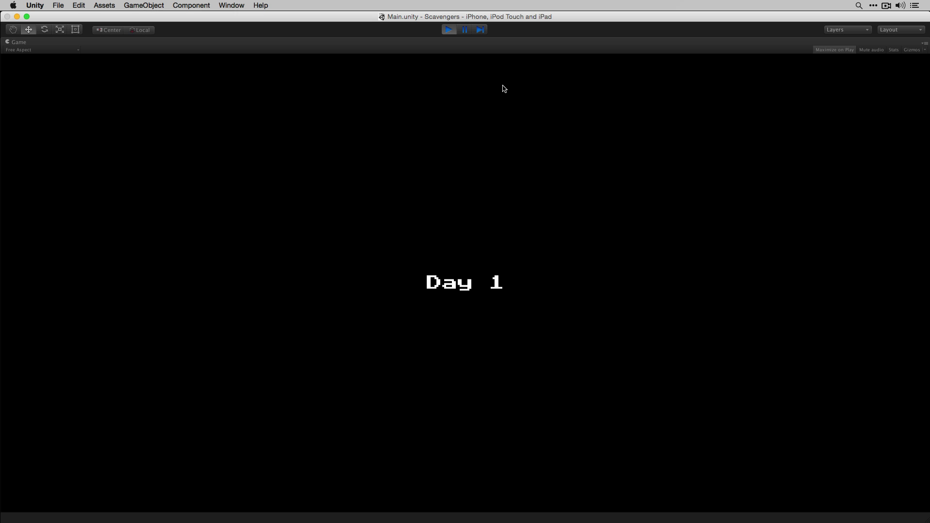
pyautogui.press('Right')
pyautogui.press('Right')
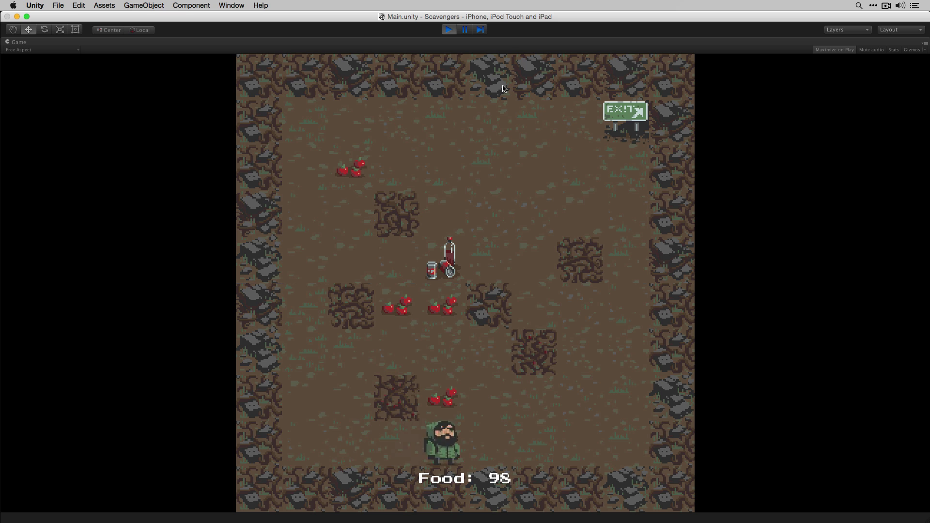
pyautogui.press('Right')
pyautogui.press('Up')
pyautogui.press('Left')
pyautogui.press('Up')
pyautogui.press('Up')
pyautogui.press('Left')
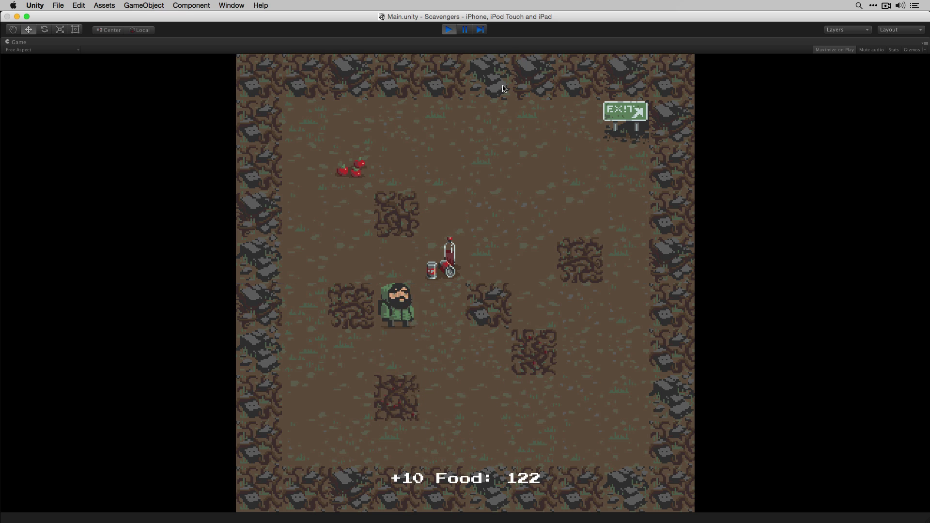
pyautogui.press('Up')
pyautogui.press('Right')
pyautogui.press('Up')
pyautogui.press('Up')
pyautogui.press('Left')
pyautogui.press('Left')
pyautogui.press('Right')
pyautogui.press('Right')
pyautogui.press('Right')
pyautogui.press('Right')
pyautogui.press('Right')
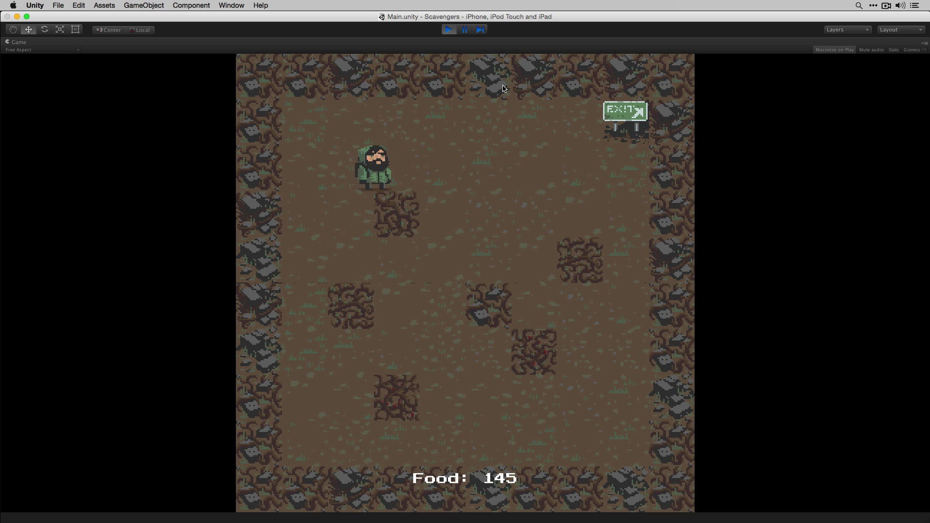
pyautogui.press('Right')
pyautogui.press('Up')
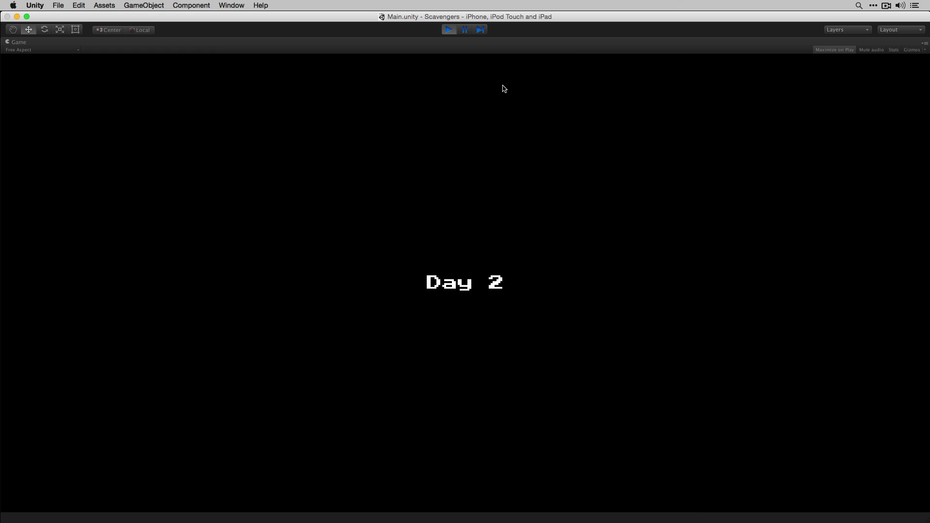
# - Clear Day 2 by collecting the apples and soda and stepping onto the exit
pyautogui.press('Up')
pyautogui.press('Right')
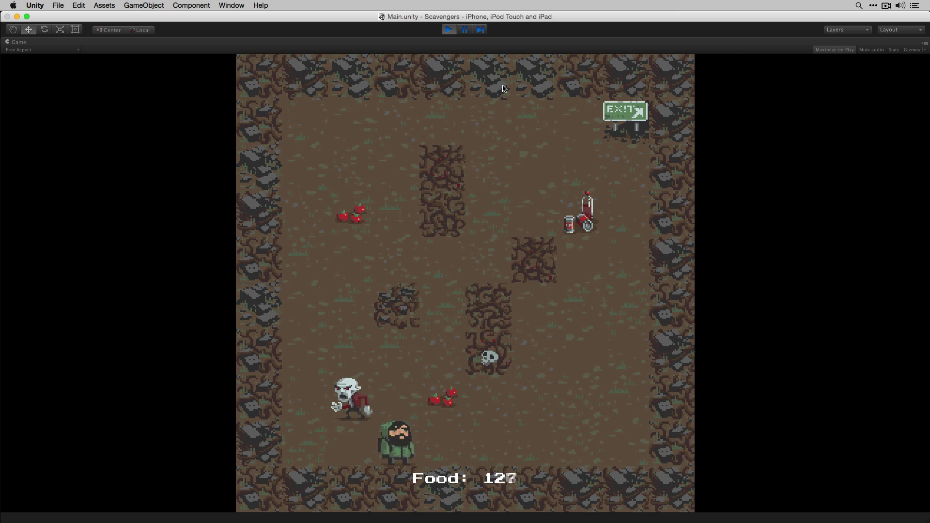
pyautogui.press('Up')
pyautogui.press('Right')
pyautogui.press('Up')
pyautogui.press('Up')
pyautogui.press('Up')
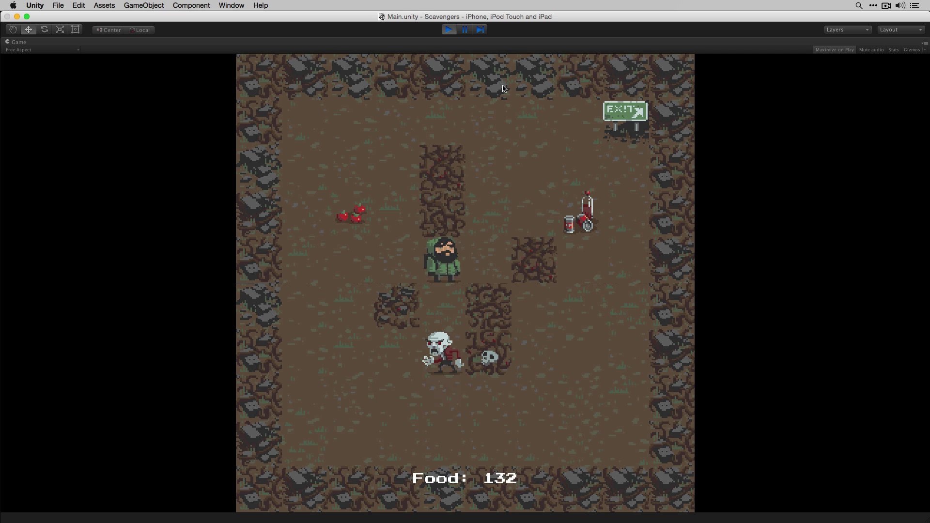
pyautogui.press('Left')
pyautogui.press('Left')
pyautogui.press('Up')
pyautogui.press('Up')
pyautogui.press('Up')
pyautogui.press('Right')
pyautogui.press('Right')
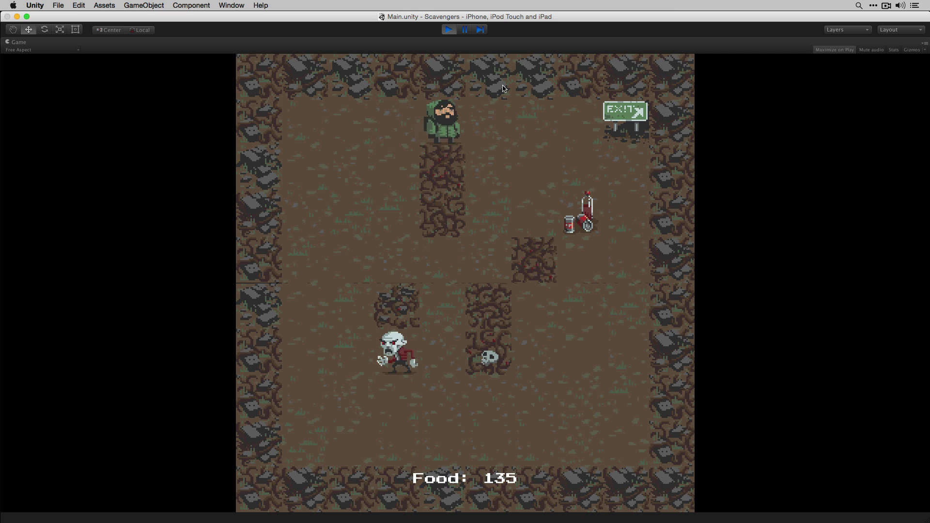
pyautogui.press('Right')
pyautogui.press('Right')
pyautogui.press('Right')
pyautogui.press('Down')
pyautogui.press('Down')
pyautogui.press('Right')
pyautogui.press('Up')
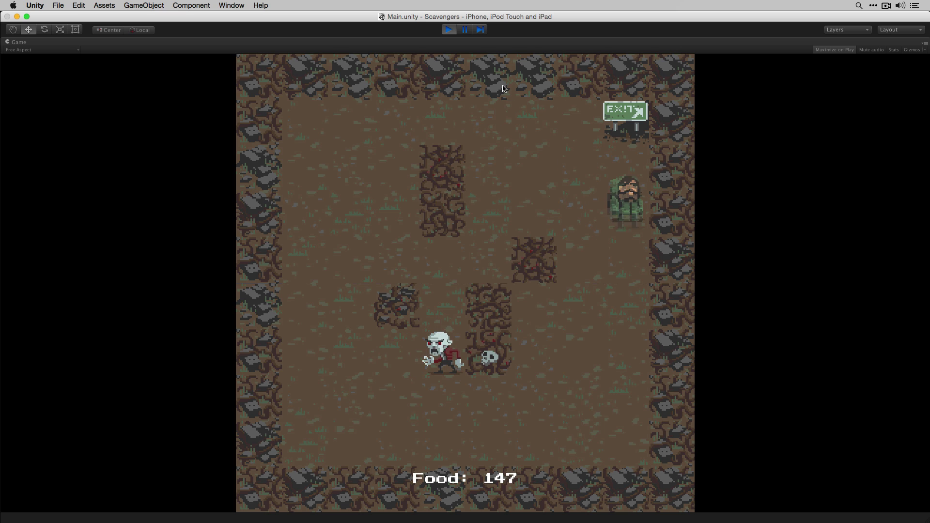
pyautogui.press('Up')
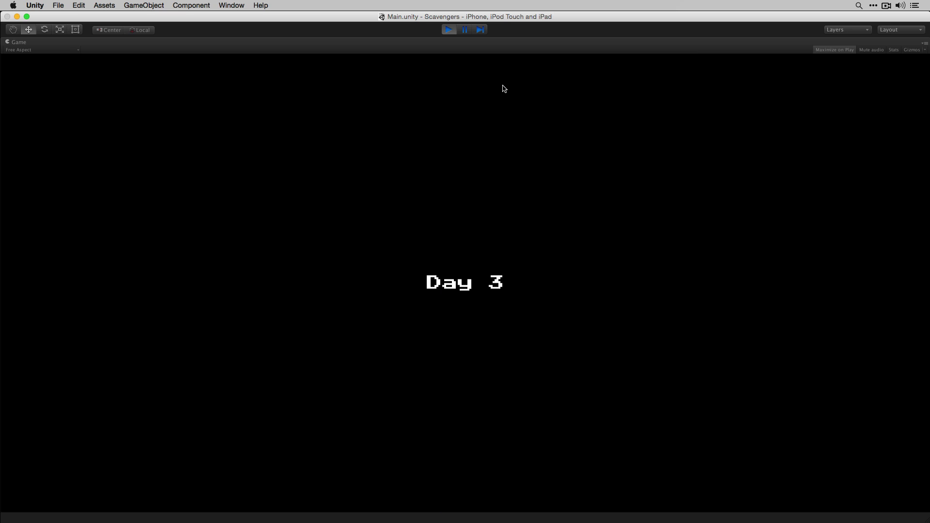
# - Play Day 3, chopping through a wall and grabbing the soda before reaching the exit
pyautogui.press('Right')
pyautogui.press('Right')
pyautogui.press('Up')
pyautogui.press('Up')
pyautogui.press('Down')
pyautogui.press('Left')
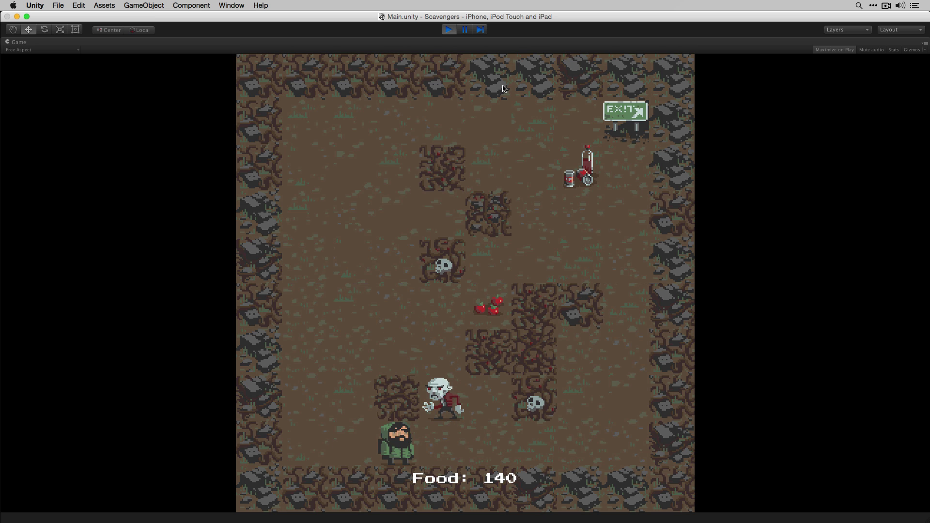
pyautogui.press('Up')
pyautogui.press('Up')
pyautogui.press('Up')
pyautogui.press('Up')
pyautogui.press('Up')
pyautogui.press('Up')
pyautogui.press('Right')
pyautogui.press('Right')
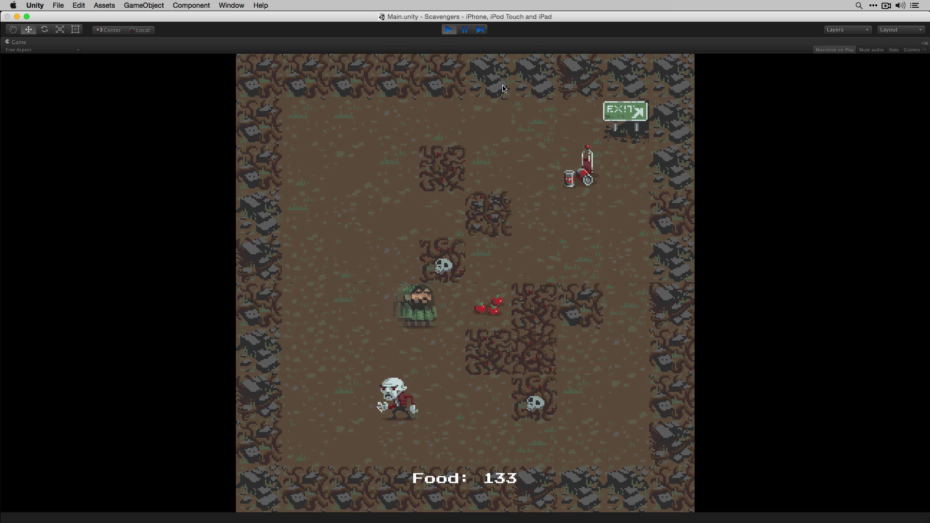
pyautogui.press('Up')
pyautogui.press('Right')
pyautogui.press('Right')
pyautogui.press('Up')
pyautogui.press('Up')
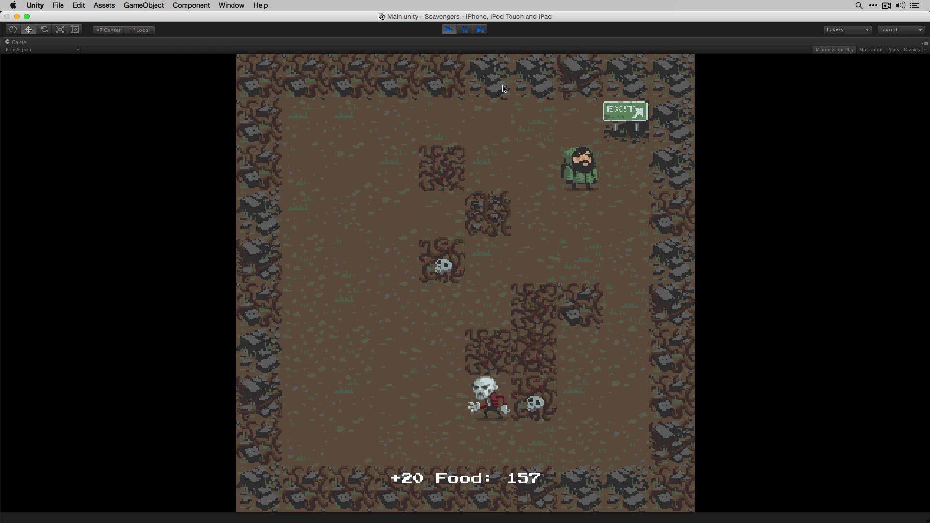
pyautogui.press('Up')
pyautogui.press('Right')
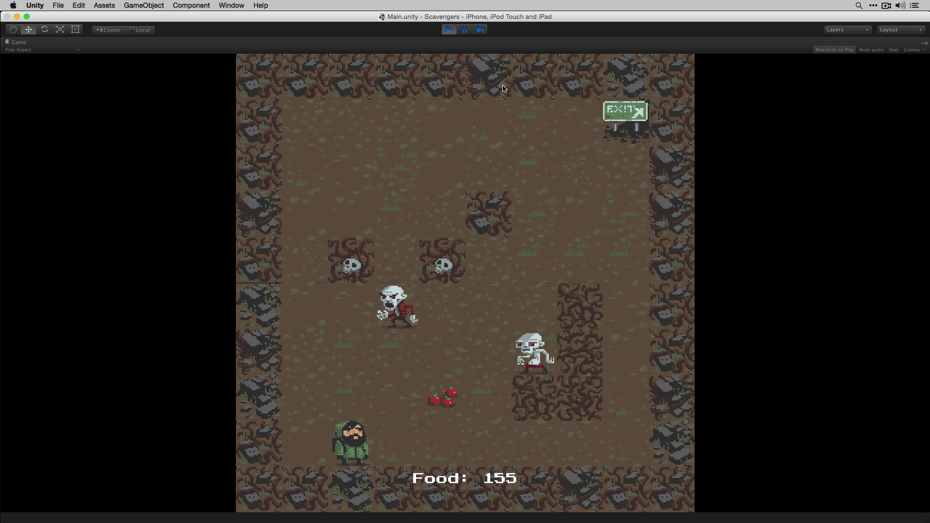
# - Dodge the zombies briefly on Day 4, then stop Play mode to return to the editor
pyautogui.press('Right')
pyautogui.press('Right')
pyautogui.press('Up')
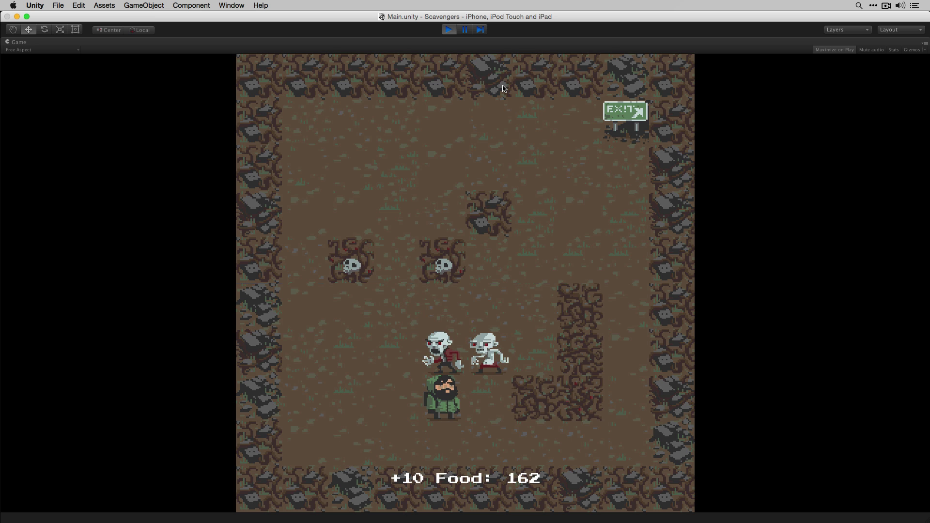
pyautogui.press('Up')
pyautogui.press('Up')
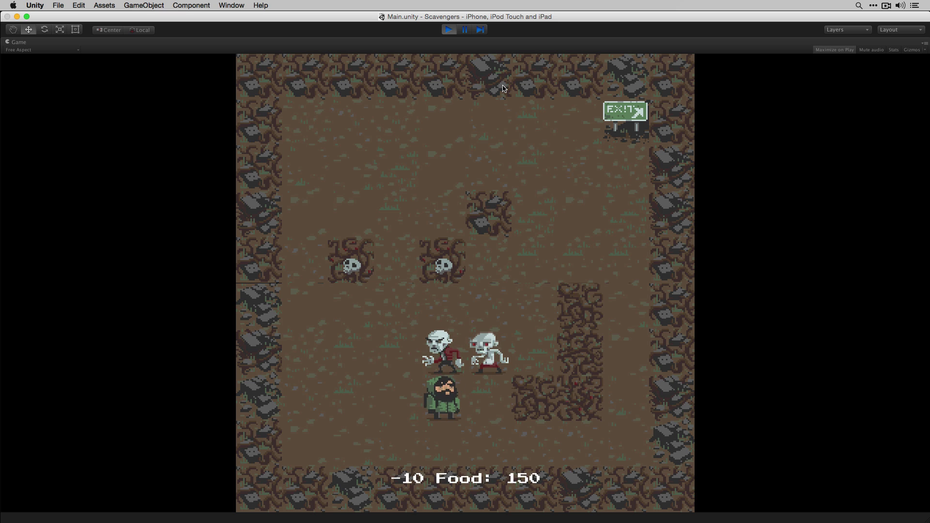
pyautogui.press('Right')
pyautogui.press('Up')
pyautogui.press('Up')
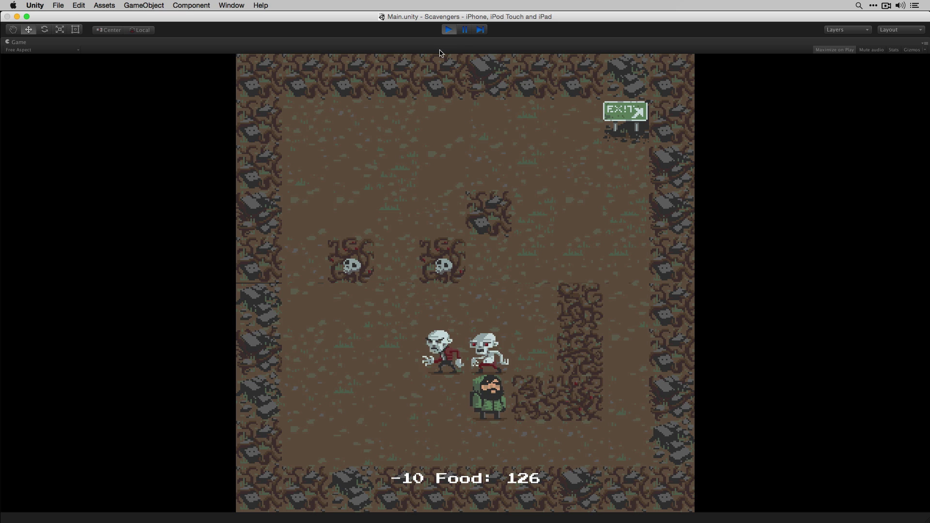
pyautogui.click(450, 29)
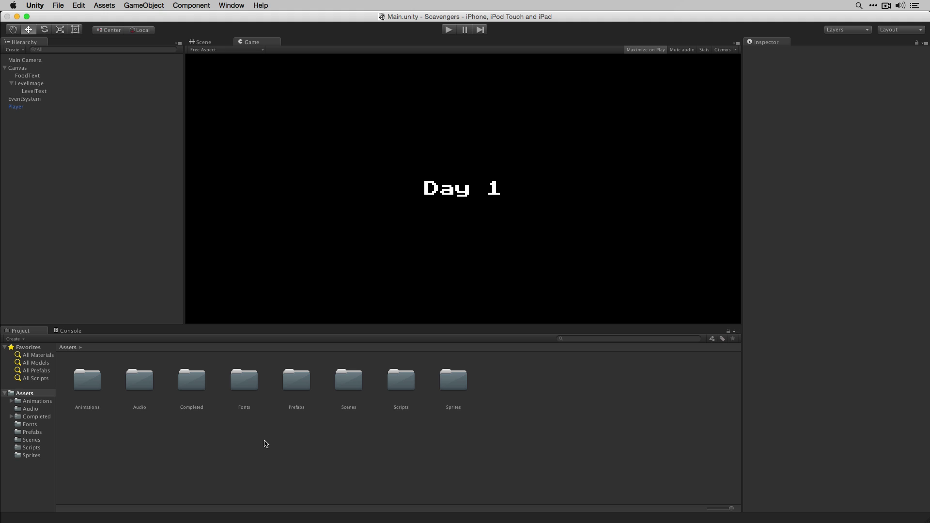
# - Select the Assets folder, bring up File > New Project, then cancel the dialog
pyautogui.click(265, 444)
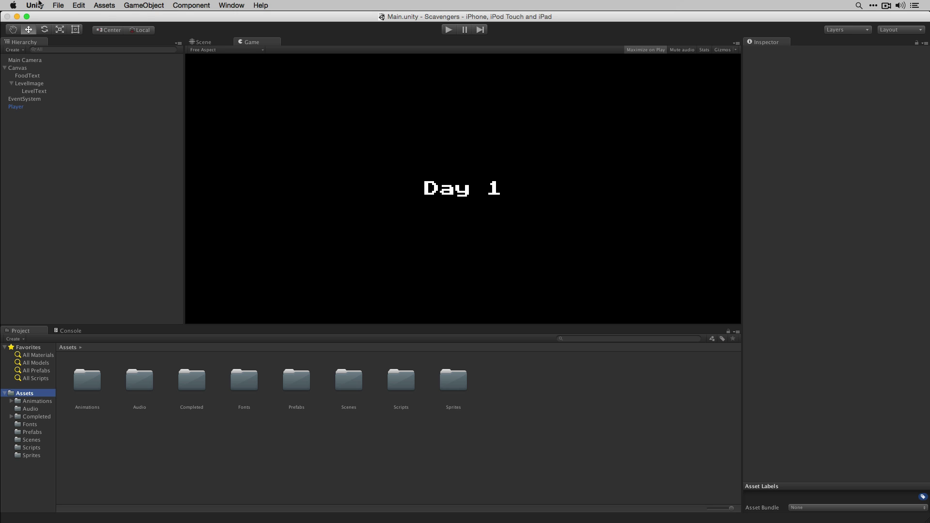
pyautogui.click(57, 5)
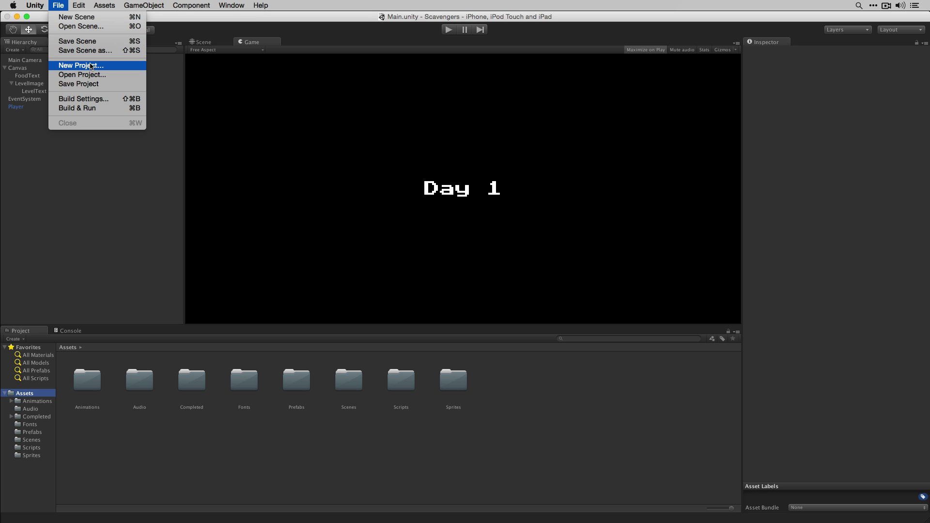
pyautogui.click(81, 65)
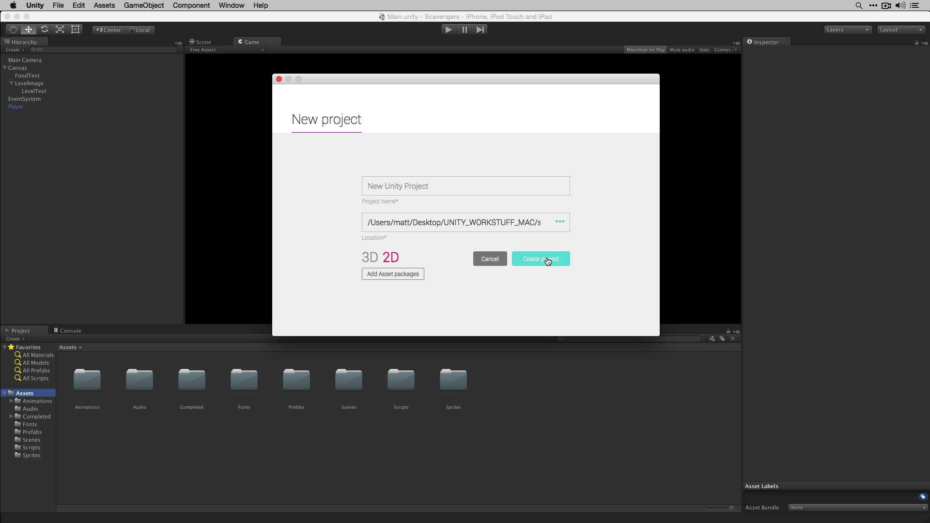
pyautogui.click(489, 259)
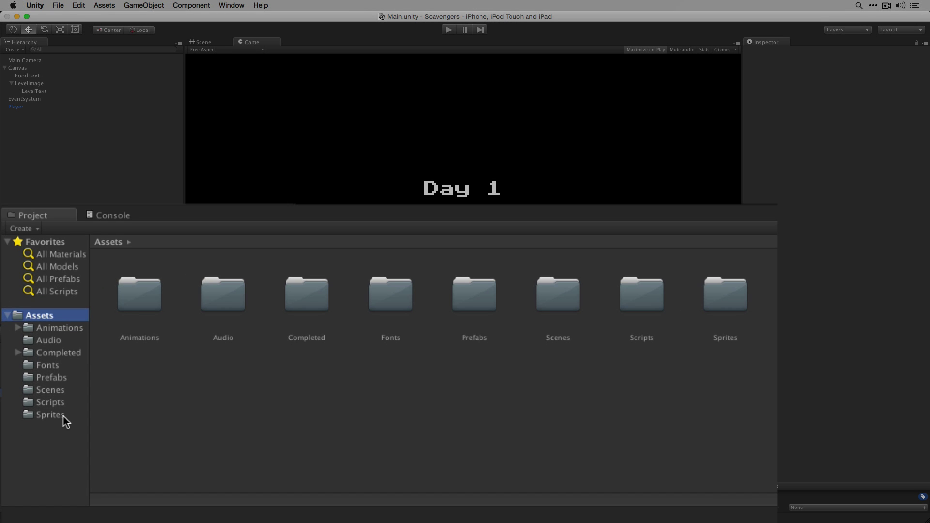
# - Open the Completed folder to show its Animation, Prefabs, Scenes and Scripts subfolders
pyautogui.click(61, 353)
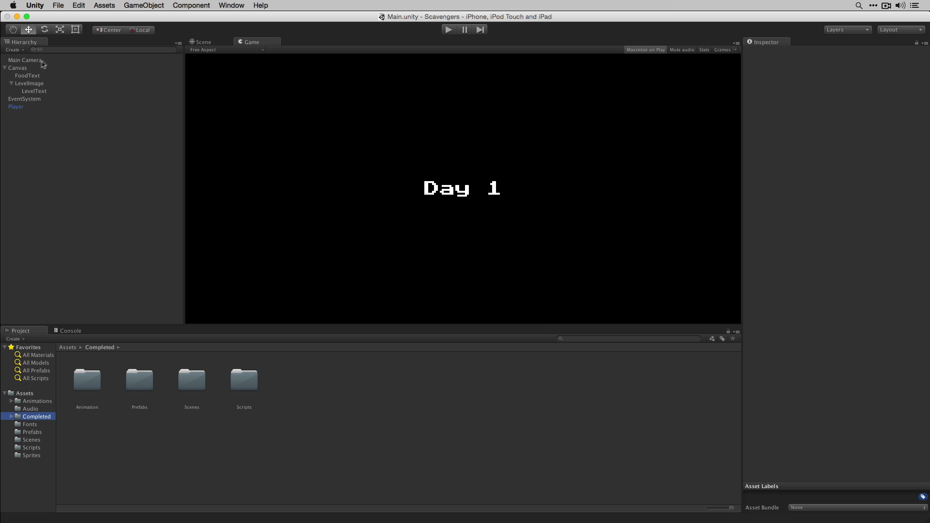
# - Select Main Camera and review its Tag and Layer lists, keeping MainCamera and Default
pyautogui.click(40, 61)
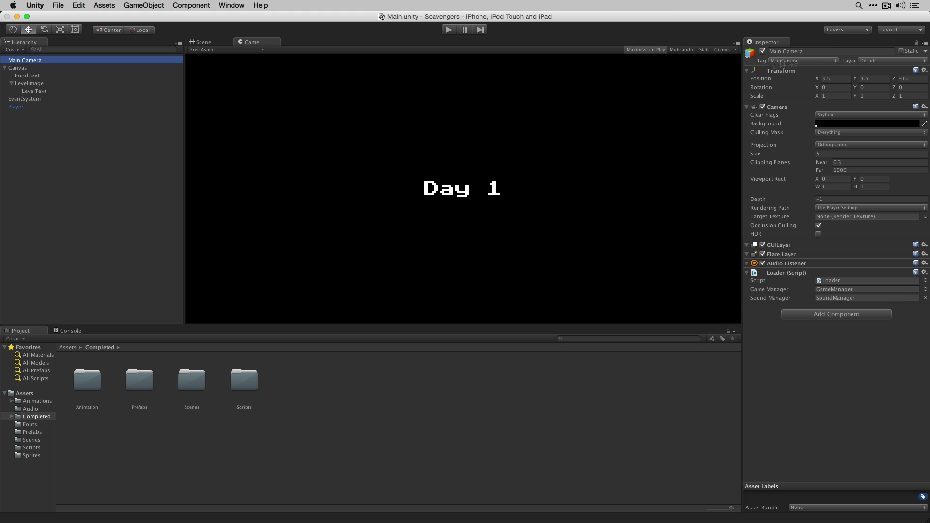
pyautogui.click(818, 60)
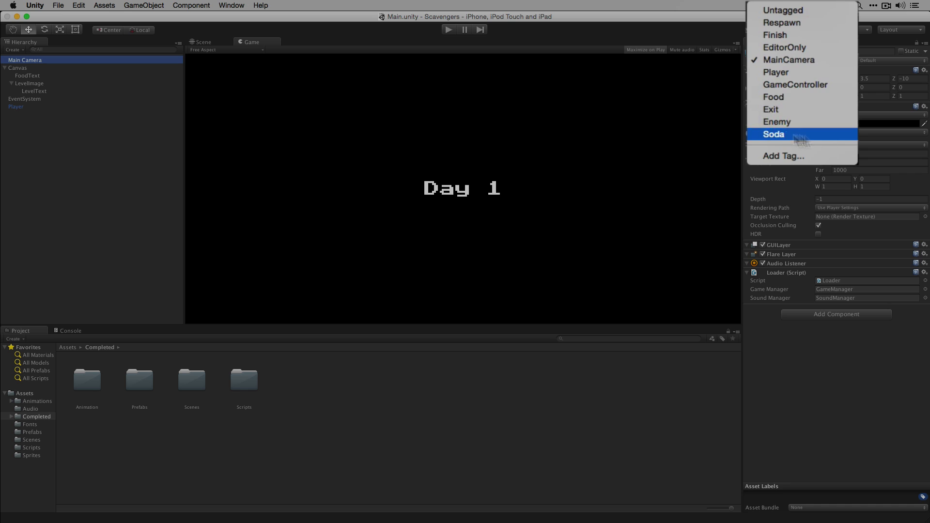
pyautogui.click(864, 115)
pyautogui.click(889, 60)
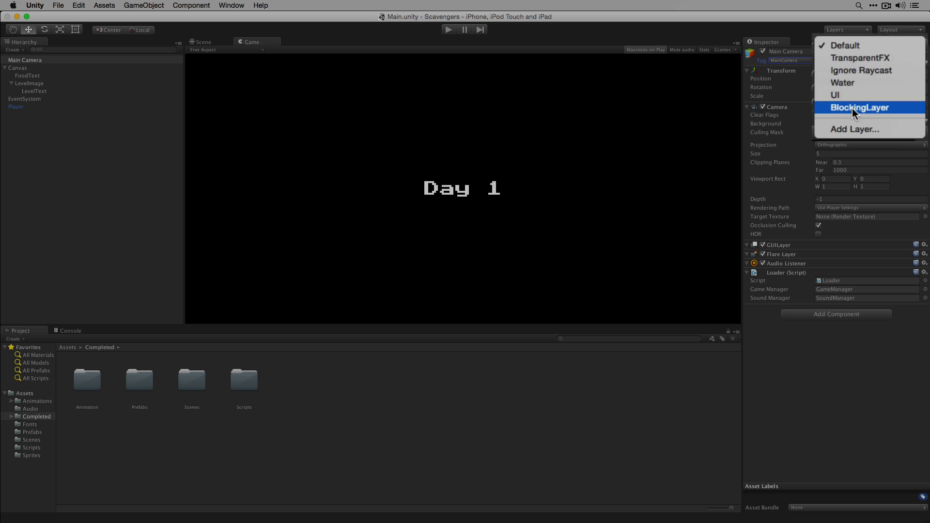
pyautogui.click(90, 115)
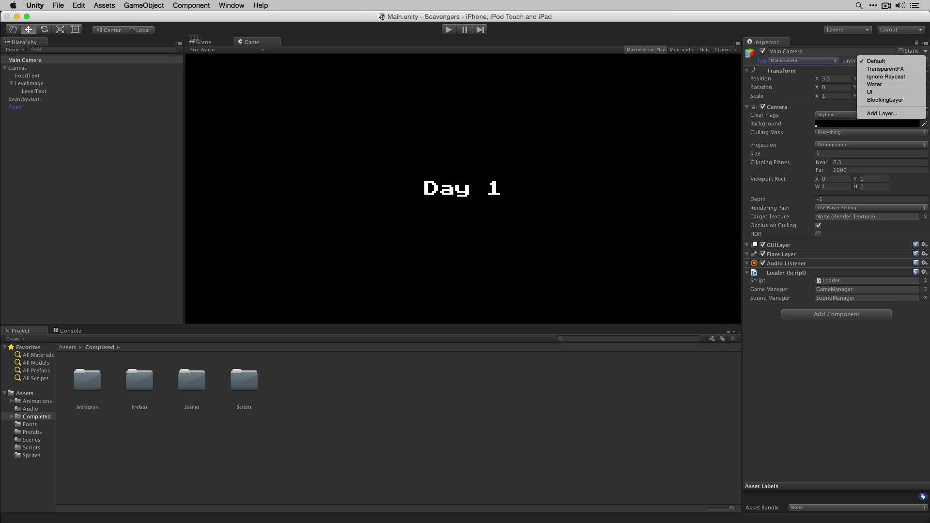
# - Select Player, scroll to its Sprite Renderer, and keep the sorting layer set to Units
pyautogui.click(57, 107)
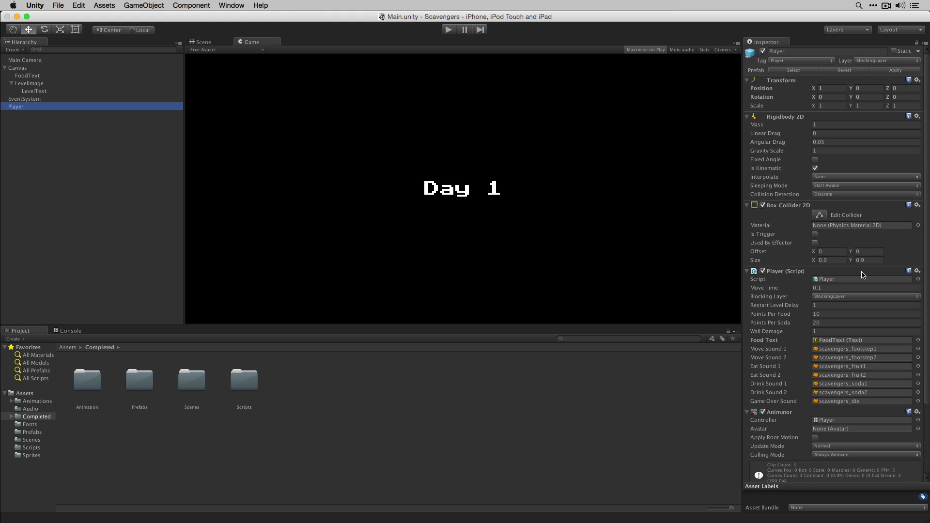
pyautogui.scroll(-4, 862, 275)
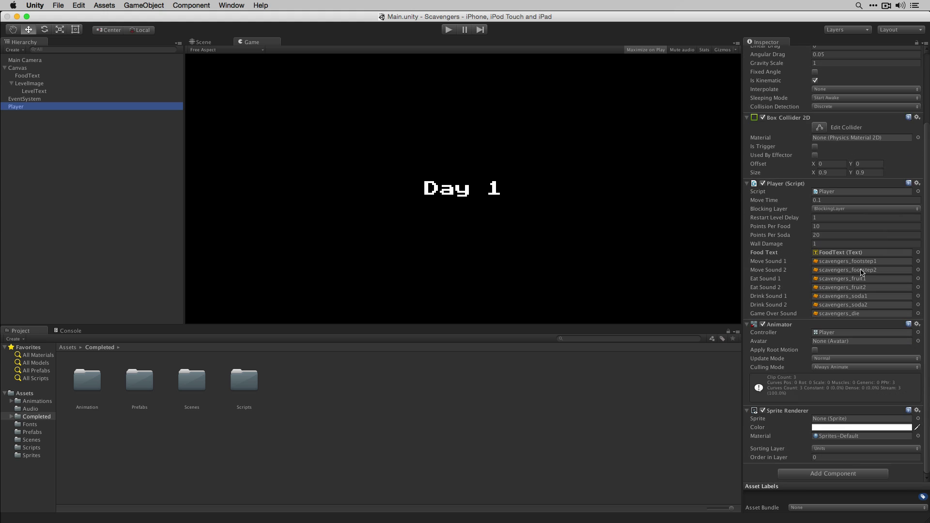
pyautogui.click(855, 451)
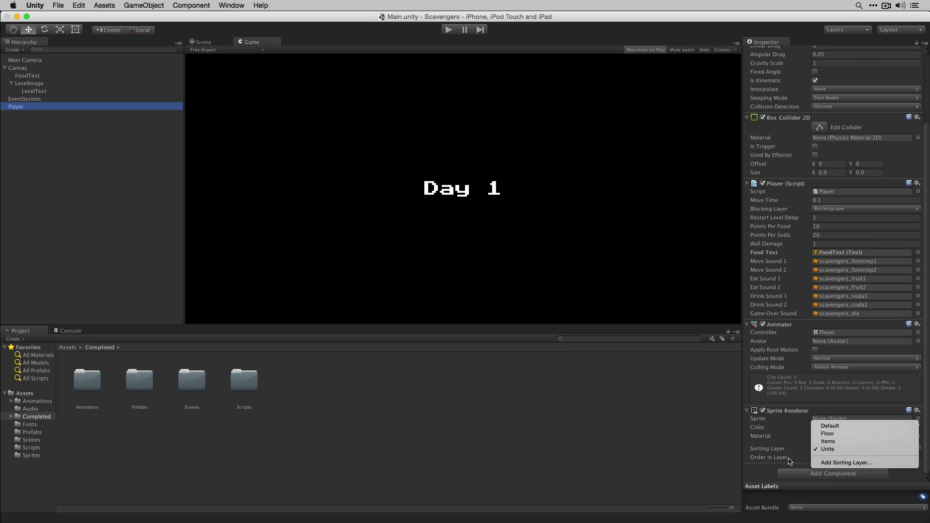
pyautogui.click(793, 454)
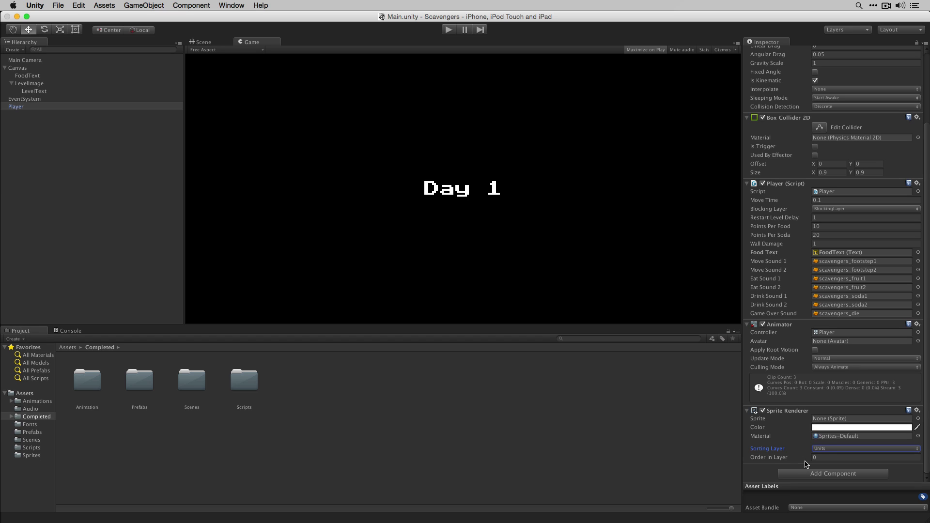
# - Select the Completed folder in the Project panel to deselect Player and empty the Inspector
pyautogui.click(237, 385)
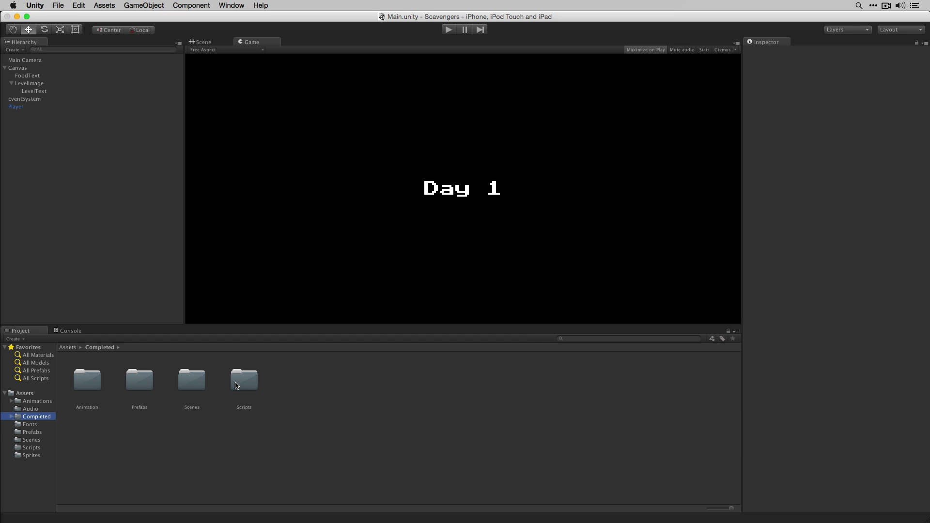